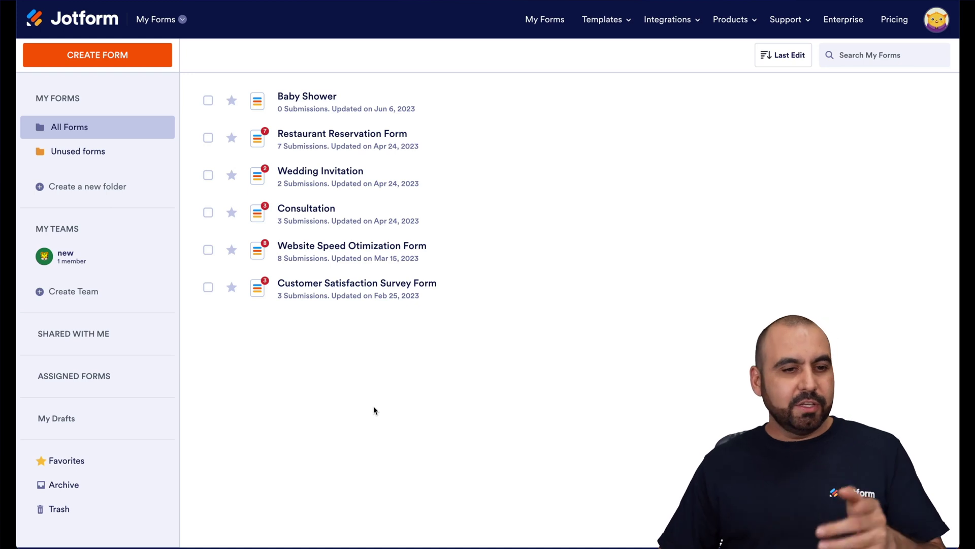
# - Start a new blank form from scratch using the Classic Form layout
pyautogui.click(128, 64)
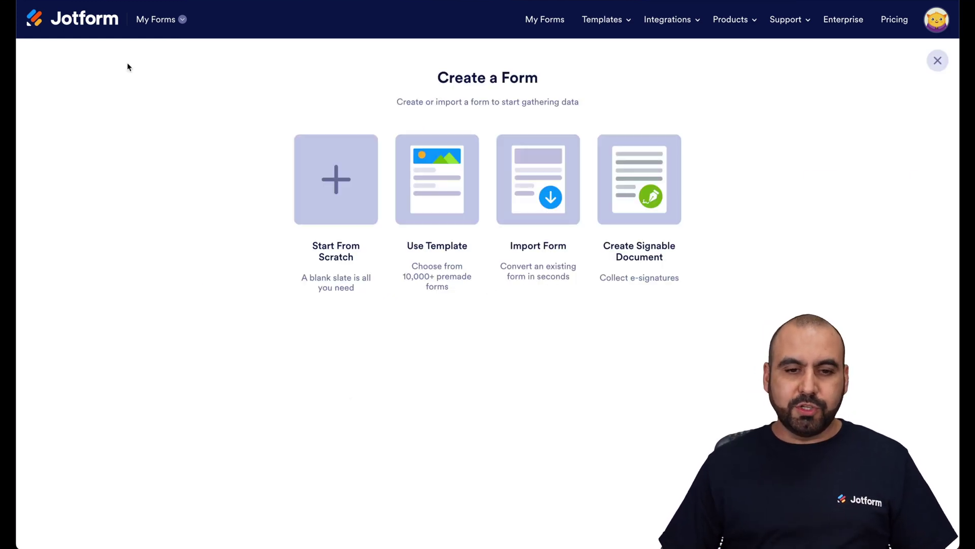
pyautogui.click(337, 189)
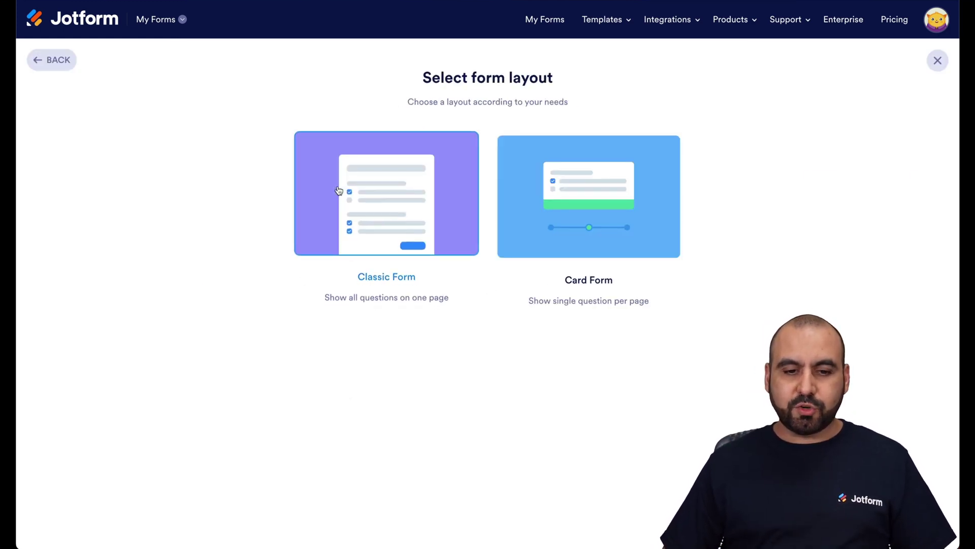
pyautogui.click(399, 214)
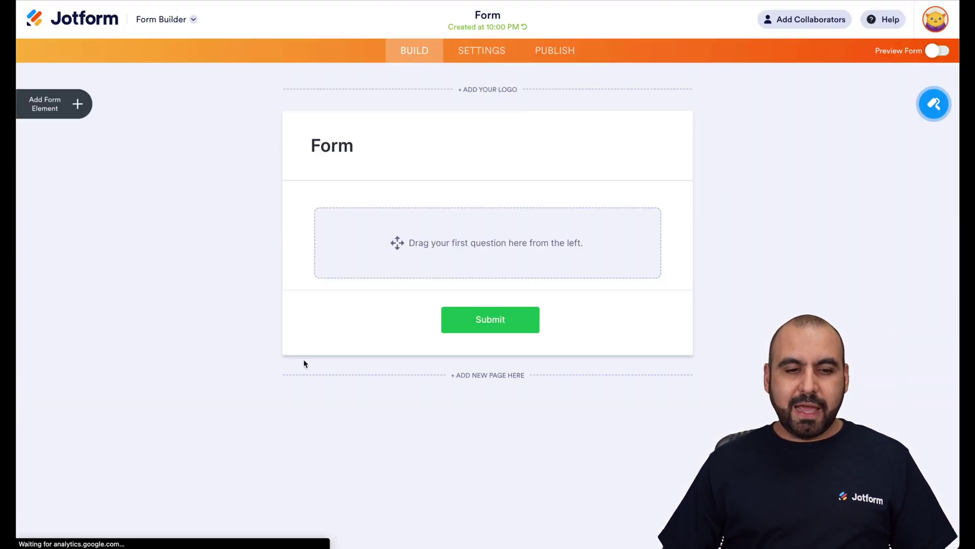
# - Add a Full Name field and an Email field below it to the form
pyautogui.click(77, 103)
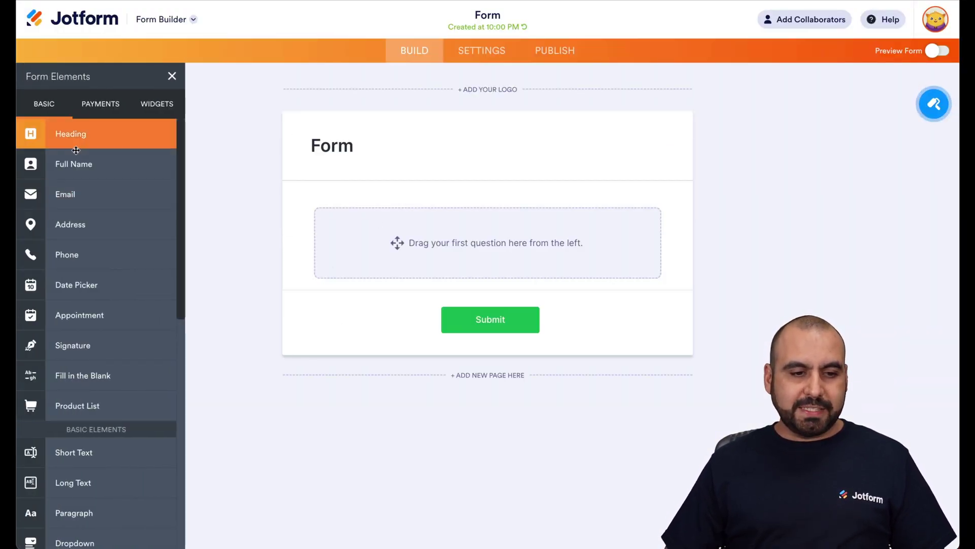
pyautogui.moveTo(101, 156); pyautogui.dragTo(471, 233)
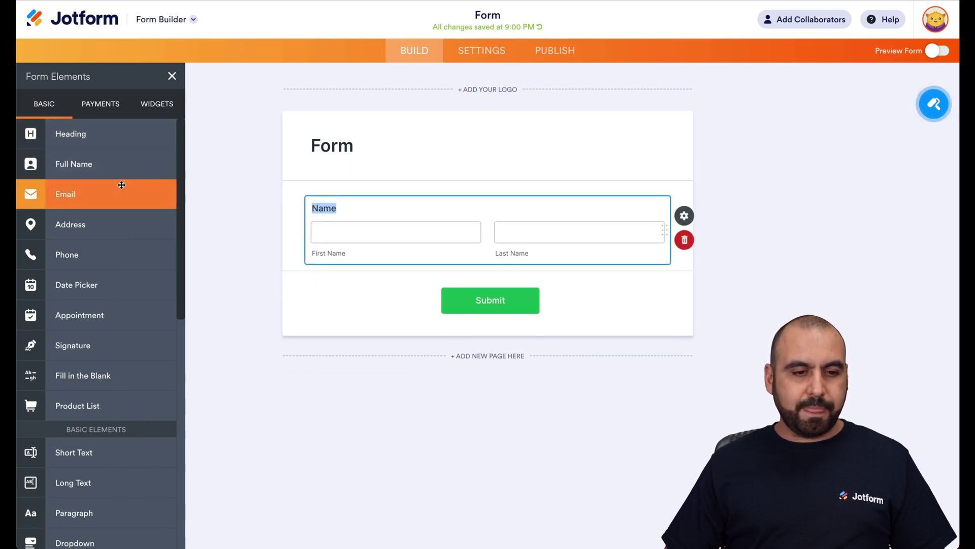
pyautogui.moveTo(102, 194); pyautogui.dragTo(474, 305)
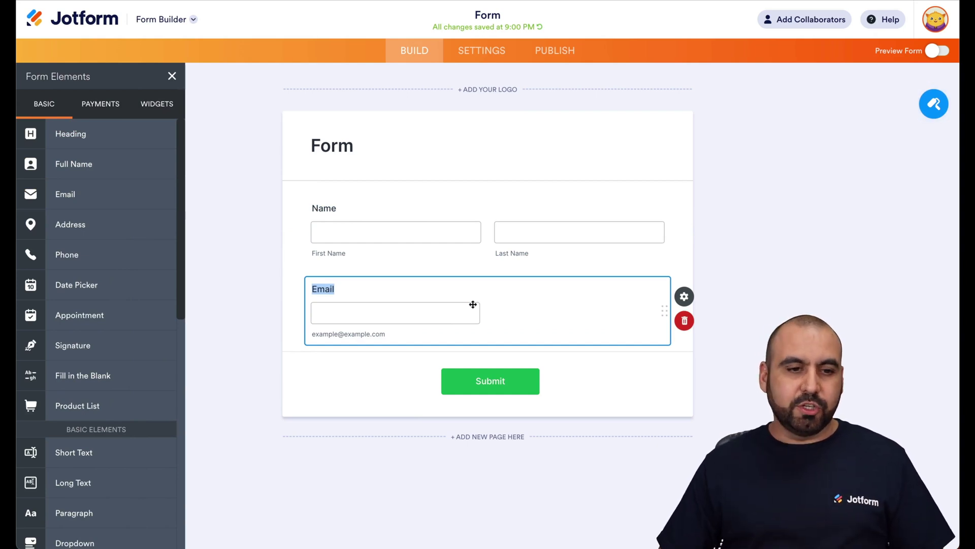
pyautogui.click(156, 103)
pyautogui.click(102, 134)
# - Search widgets for 'iframe' and drop an Iframe Embed widget between Name and Email
pyautogui.write('ifr')
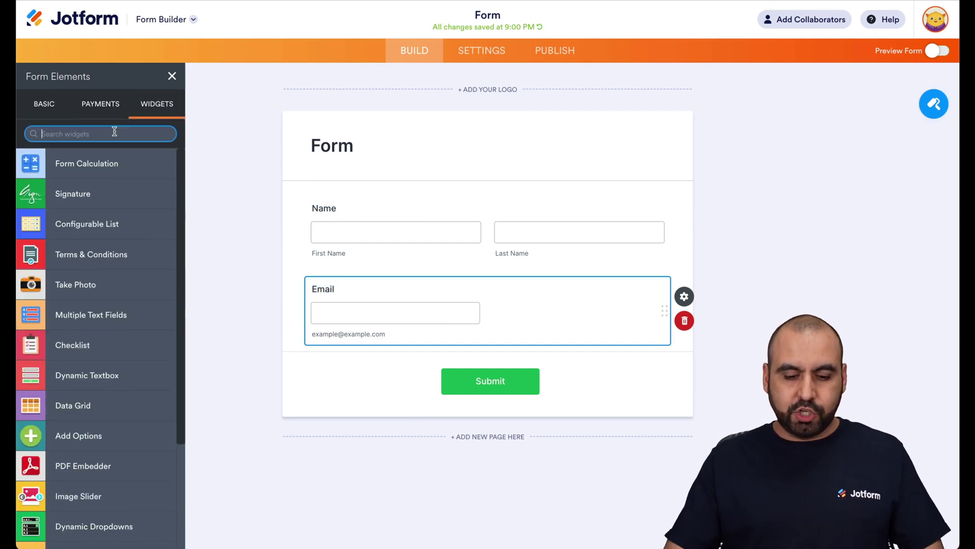
pyautogui.write('ame')
pyautogui.moveTo(73, 161); pyautogui.dragTo(435, 287)
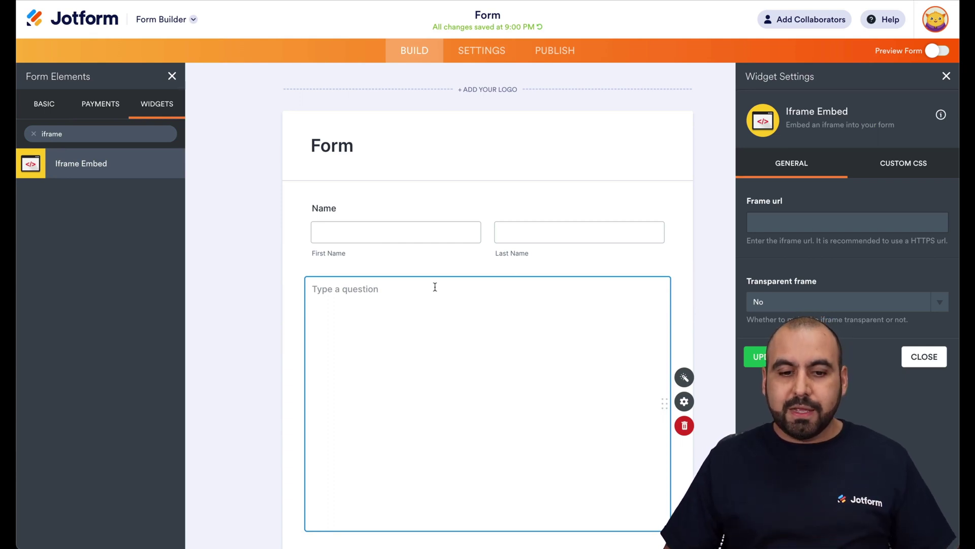
pyautogui.scroll(-3, 435, 287)
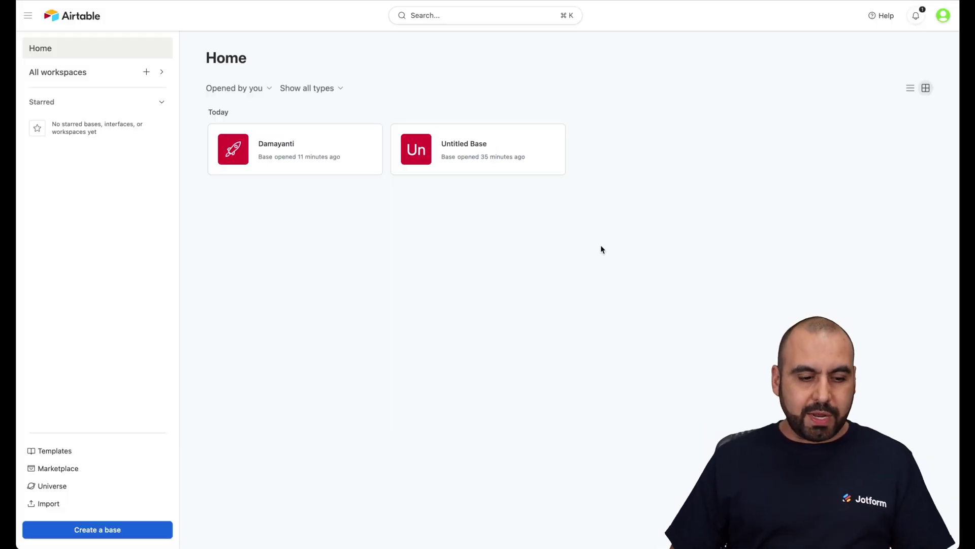
# - Create an Untitled Airtable base and delete the Assignee and Status columns from Table 1
pyautogui.click(125, 529)
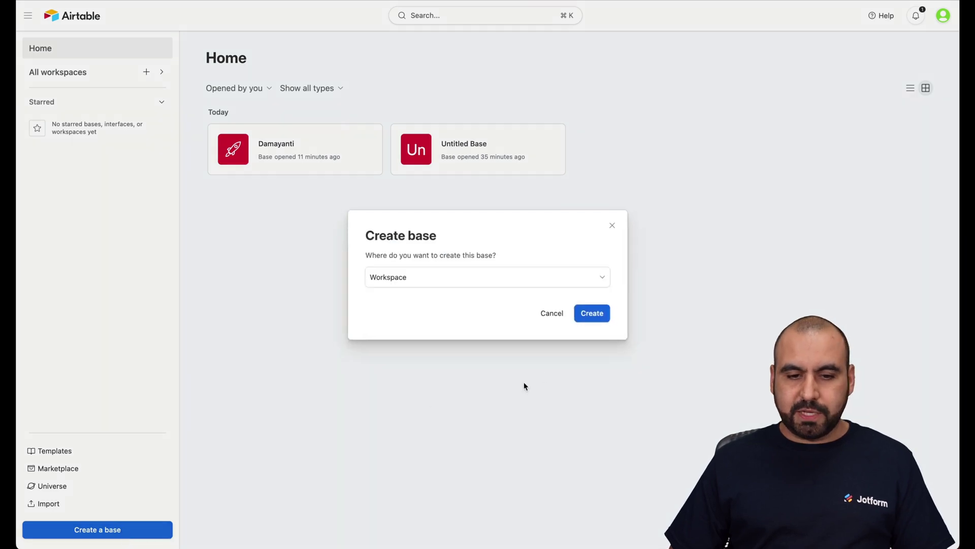
pyautogui.click(588, 313)
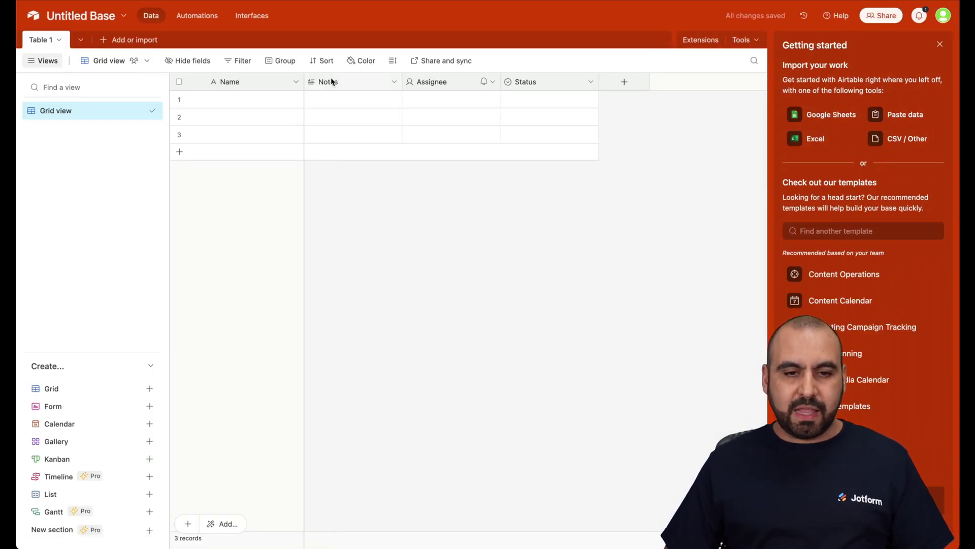
pyautogui.click(485, 87)
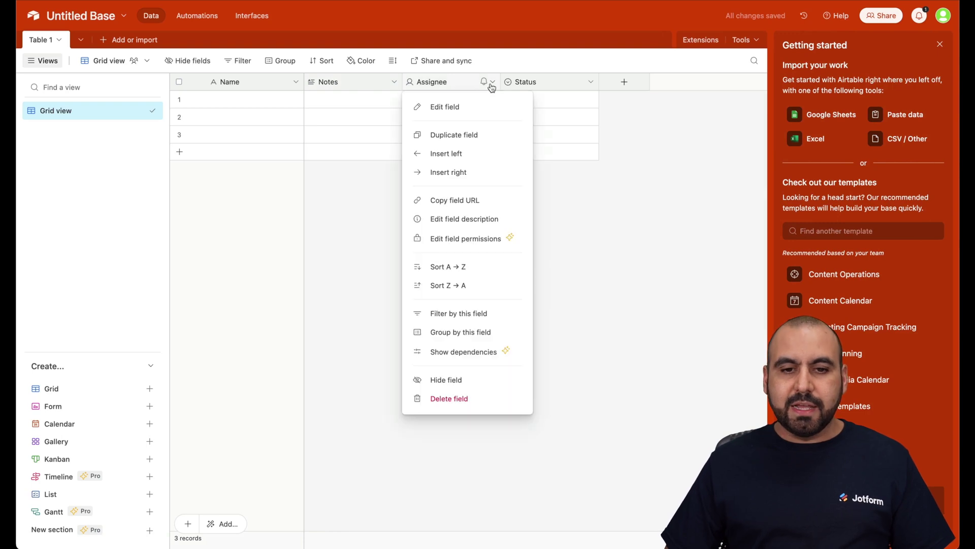
pyautogui.click(433, 398)
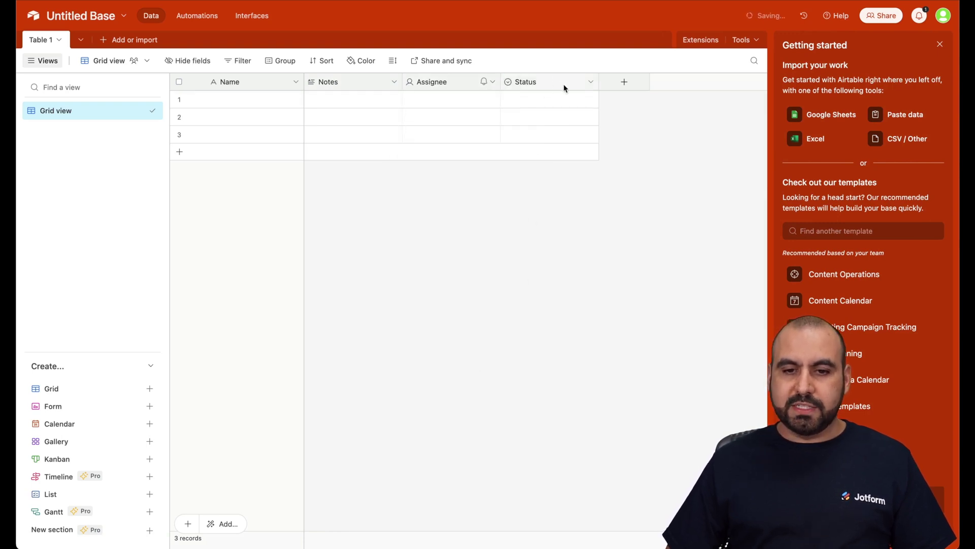
pyautogui.click(590, 84)
pyautogui.click(543, 406)
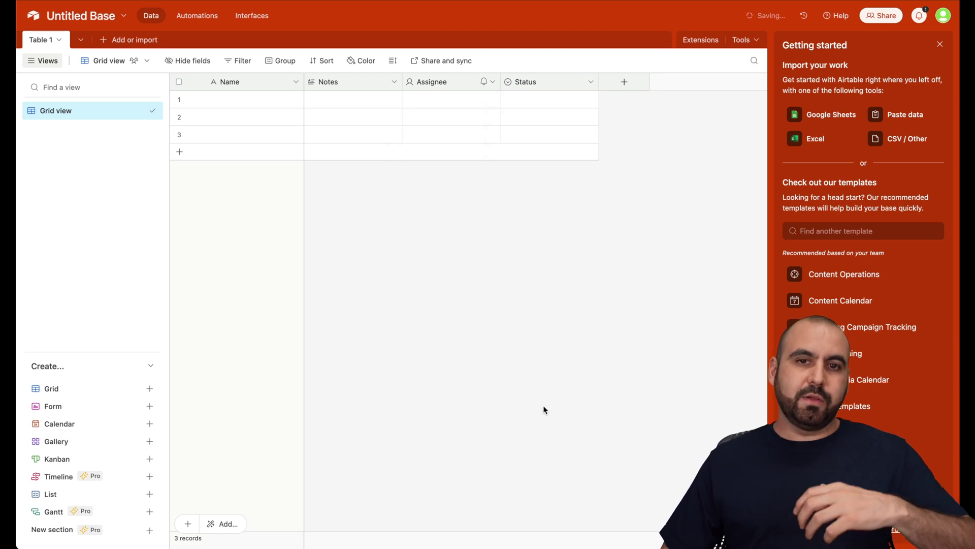
pyautogui.doubleClick(231, 83)
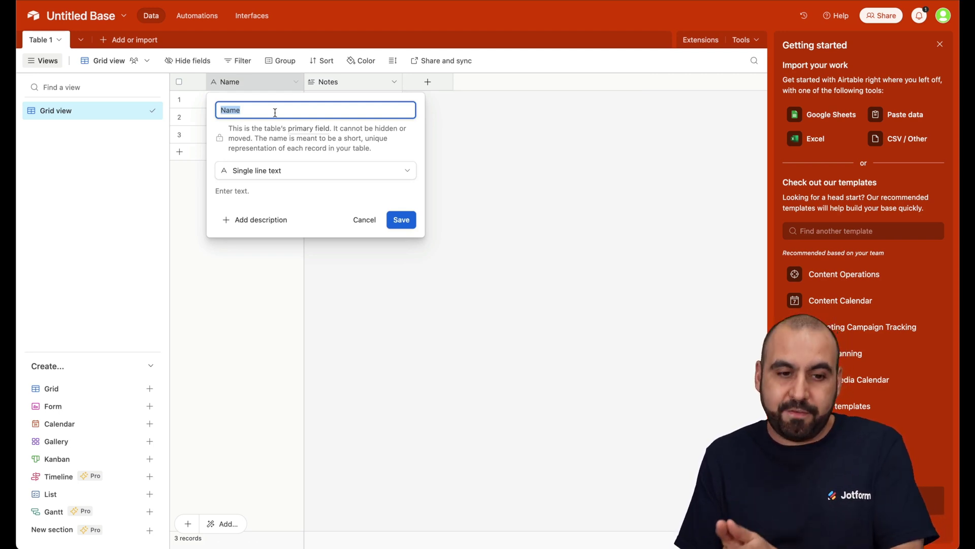
# - Rename the Name field to JOB and enter Marketing, Accounting, Sales, Sales Manager in rows 1–4
pyautogui.write('JOB')
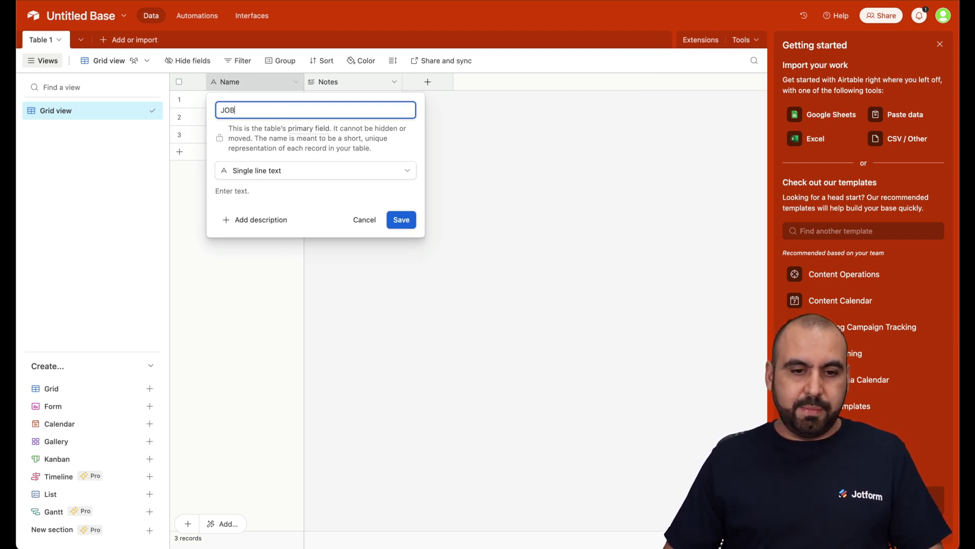
pyautogui.click(402, 219)
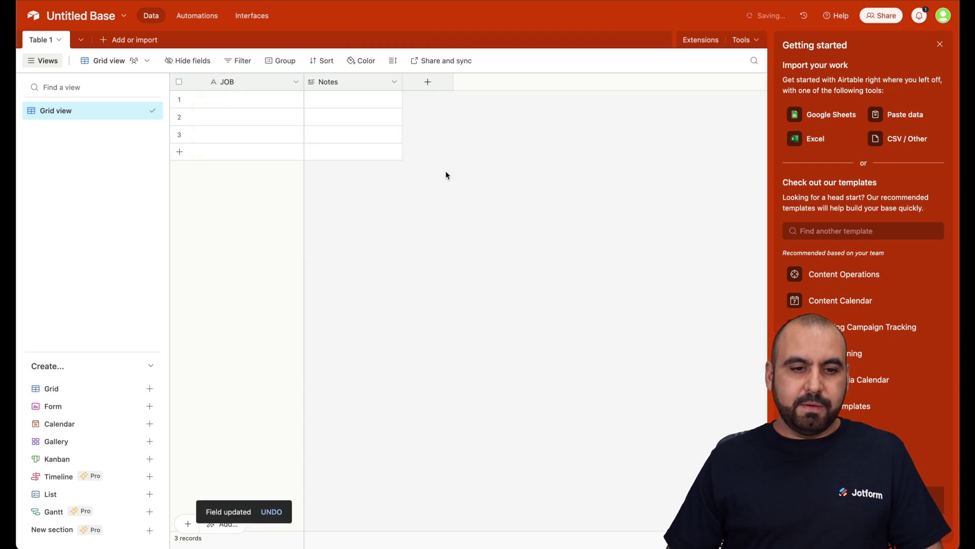
pyautogui.click(259, 99)
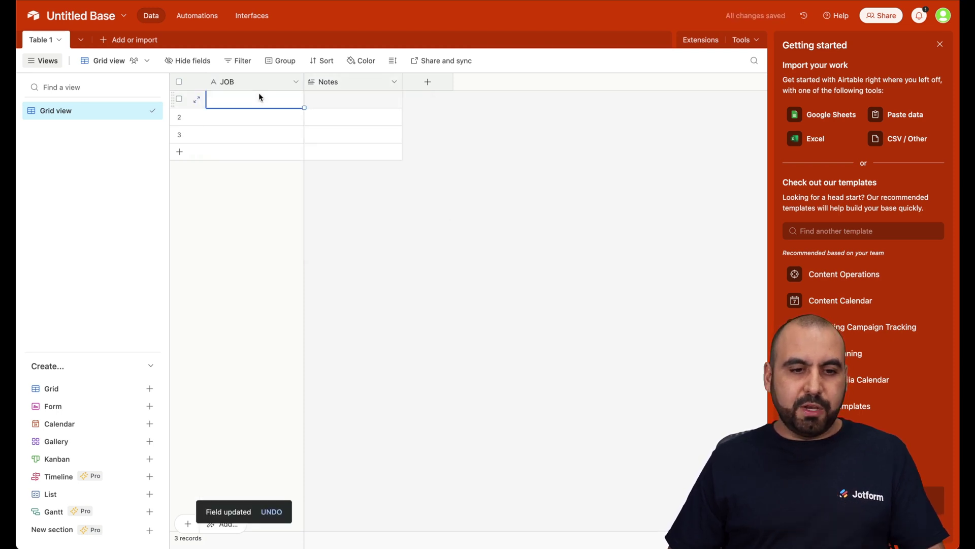
pyautogui.write('Marketing')
pyautogui.click(262, 118)
pyautogui.write('Accounting')
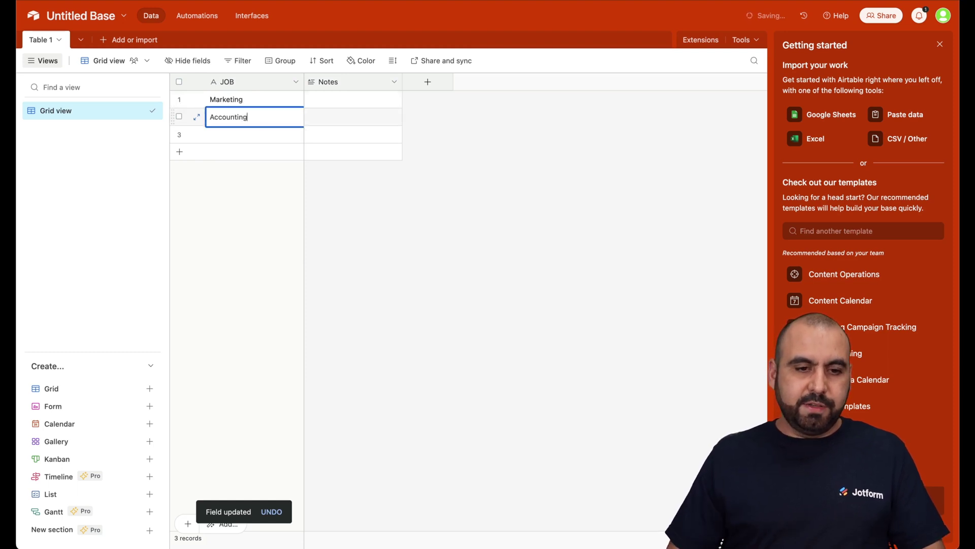
pyautogui.click(257, 134)
pyautogui.write('Sales')
pyautogui.click(257, 152)
pyautogui.write('Sales')
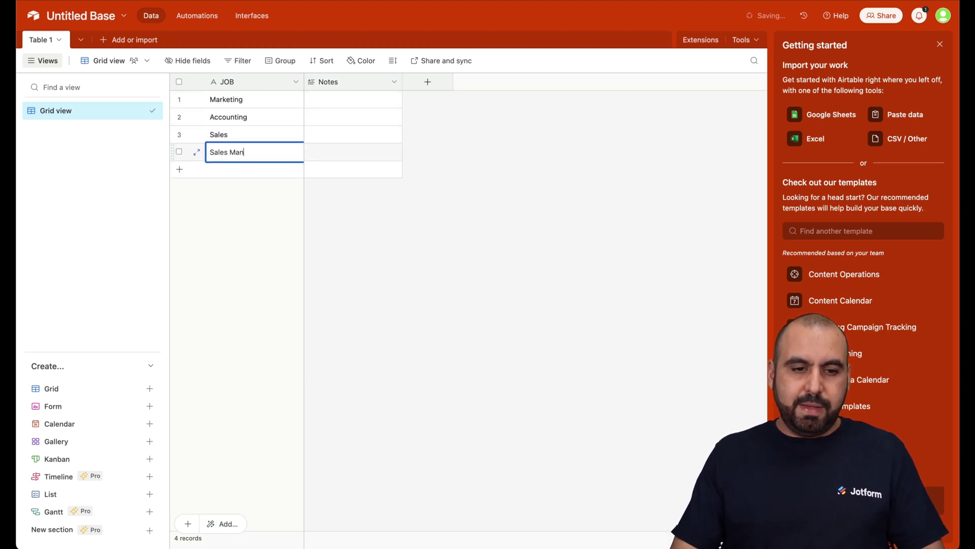
pyautogui.click(328, 225)
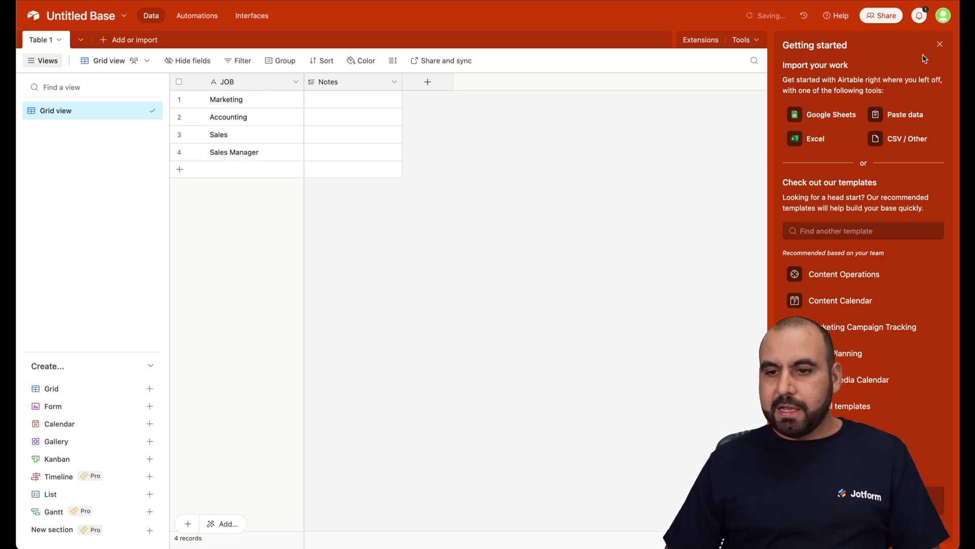
# - Share the base publicly with a read-only shared base link
pyautogui.click(941, 44)
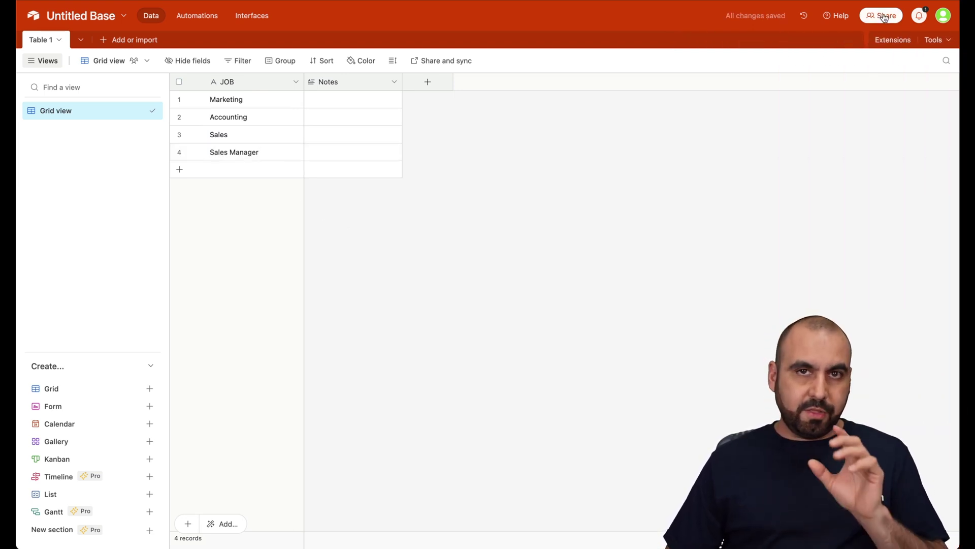
pyautogui.click(884, 17)
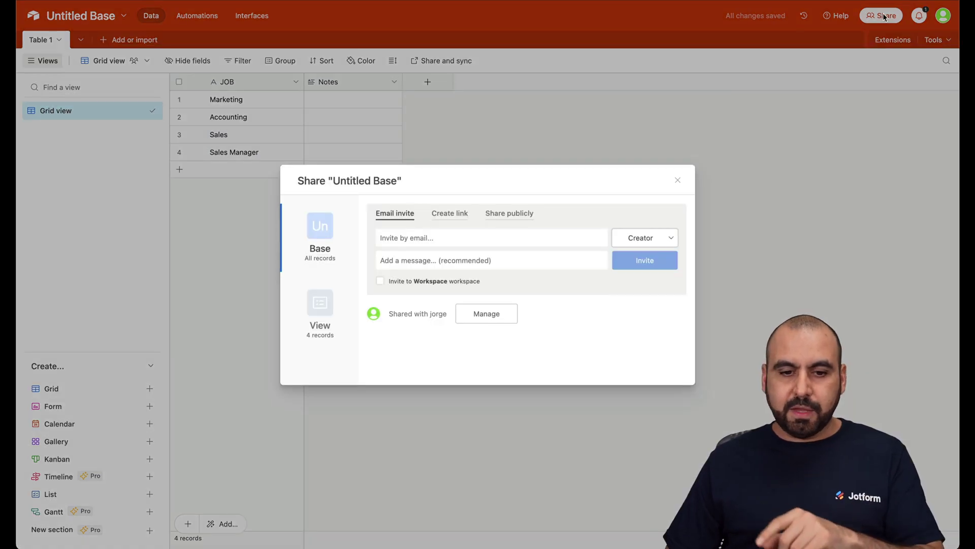
pyautogui.click(511, 214)
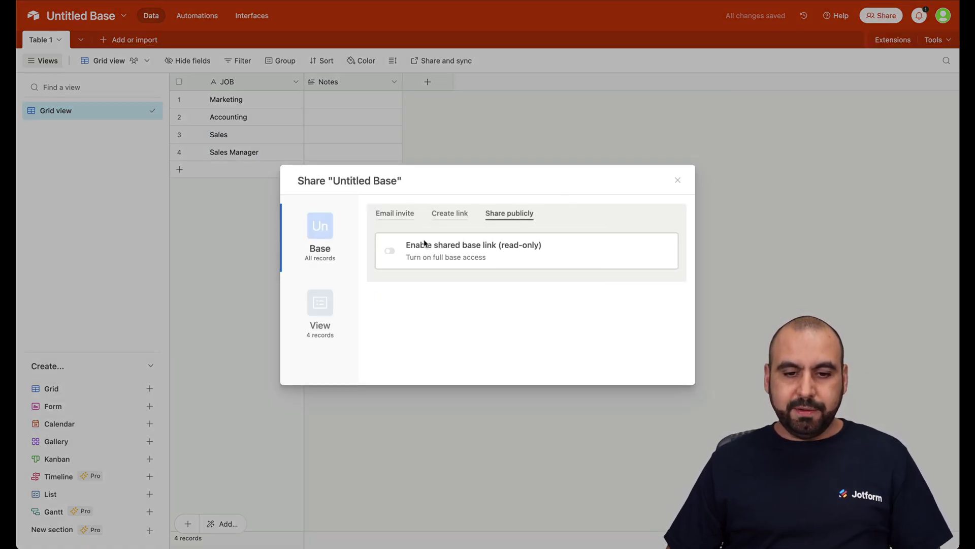
pyautogui.click(389, 252)
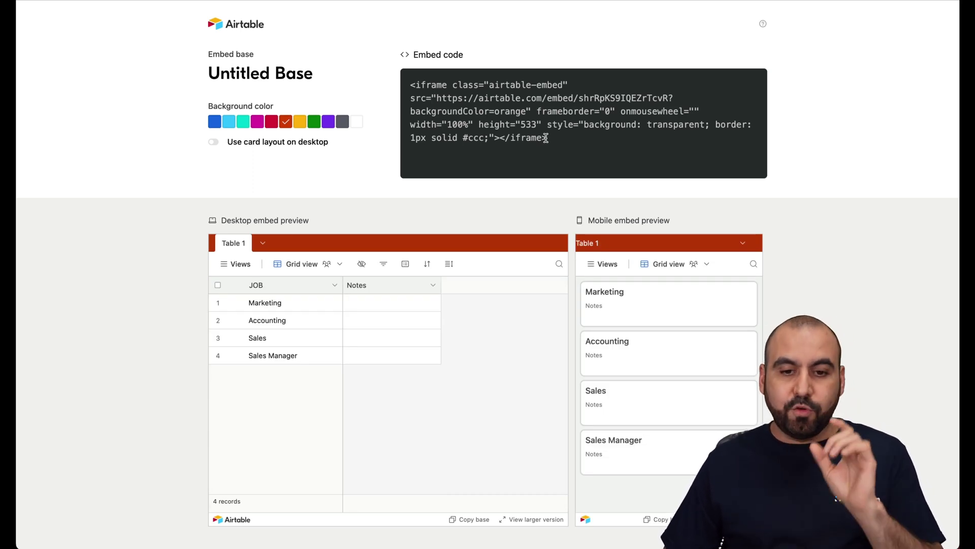
# - Select the embed URL from the src attribute of the base's embed code
pyautogui.click(534, 135)
pyautogui.click(541, 135)
pyautogui.moveTo(458, 85); pyautogui.dragTo(533, 111)
pyautogui.moveTo(437, 98); pyautogui.dragTo(665, 99)
pyautogui.press('super+c')
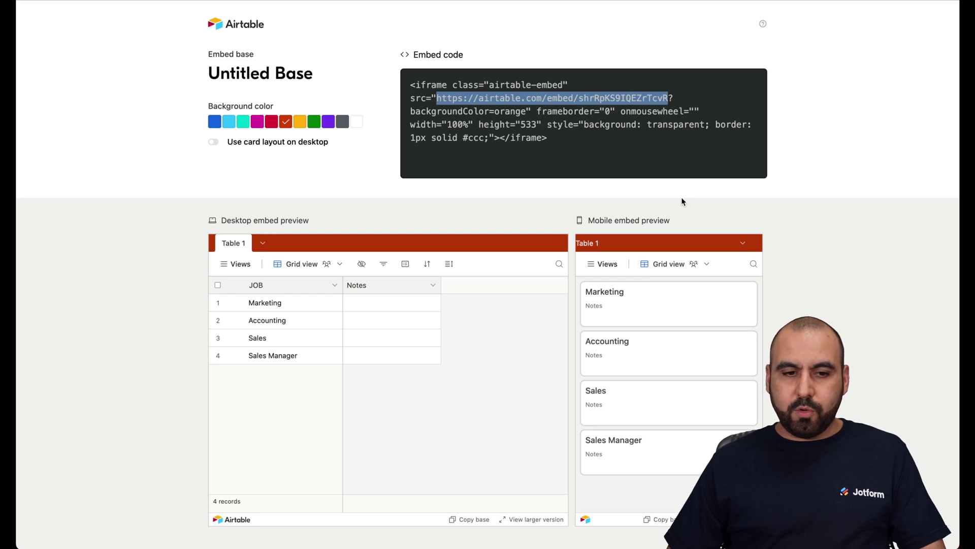
pyautogui.scroll(-1, 682, 201)
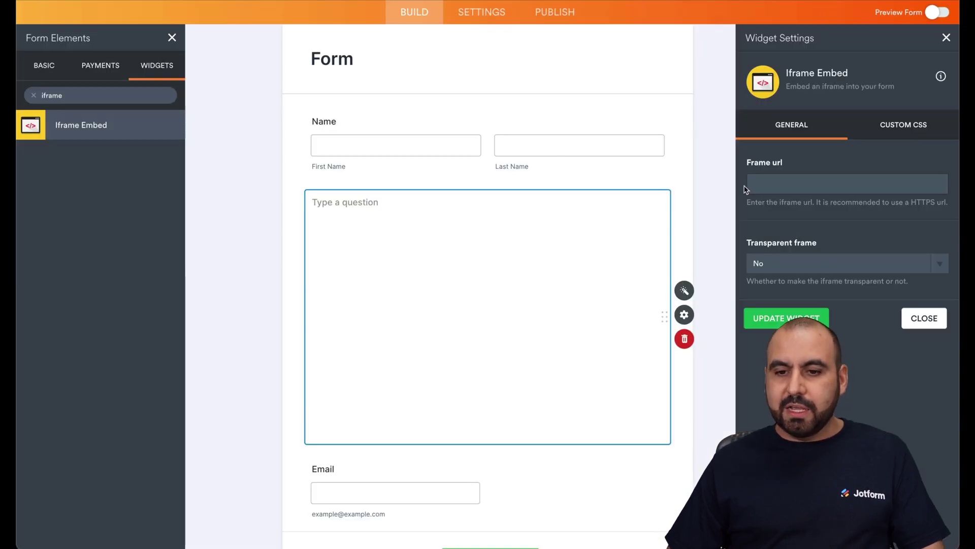
# - Paste the Airtable embed URL into the Iframe Embed's Frame url and update the widget
pyautogui.click(762, 186)
pyautogui.press('super+v')
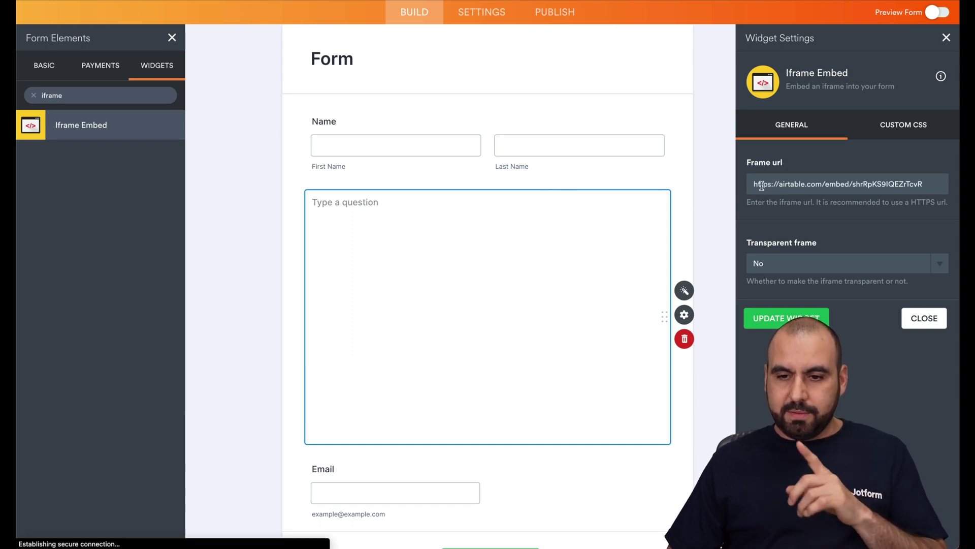
pyautogui.click(787, 318)
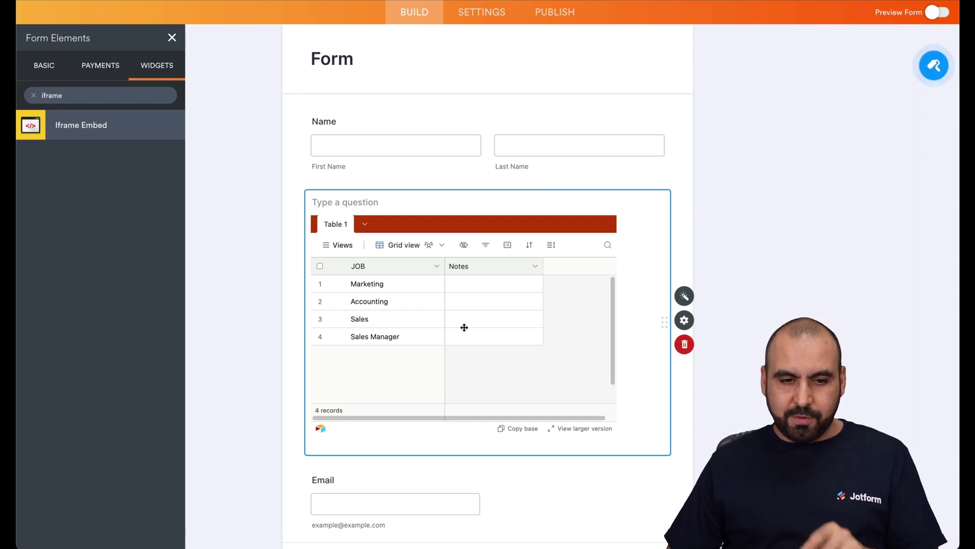
pyautogui.scroll(-1, 464, 327)
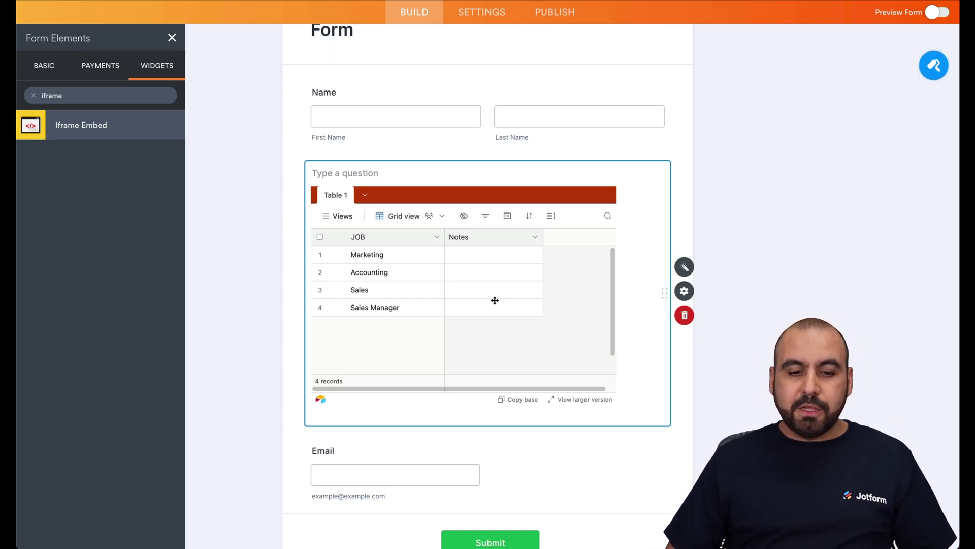
pyautogui.scroll(-1, 495, 300)
# - Add a Short Text field above Email labelled 'What job do you want to apply for from the list?'
pyautogui.click(48, 66)
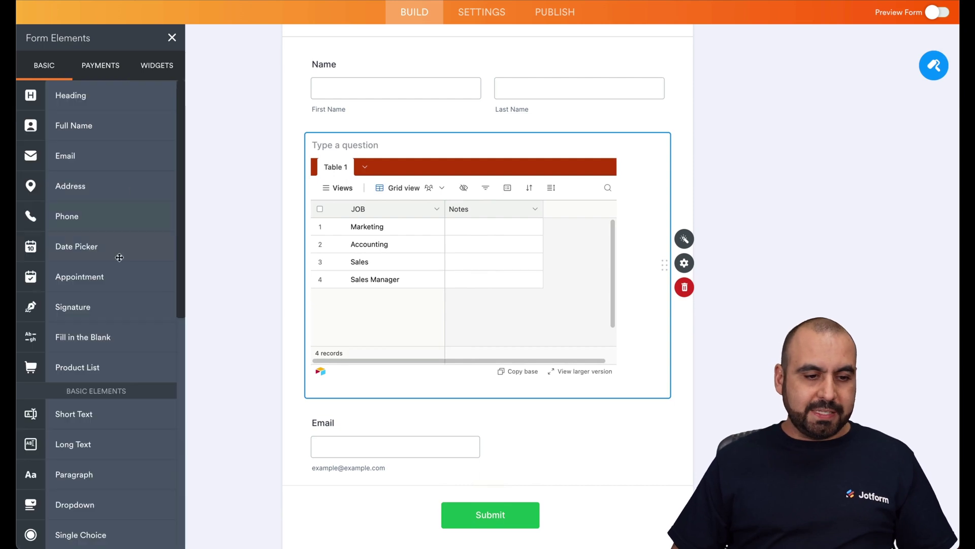
pyautogui.scroll(-3, 102, 318)
pyautogui.moveTo(102, 303); pyautogui.dragTo(376, 425)
pyautogui.write('What ')
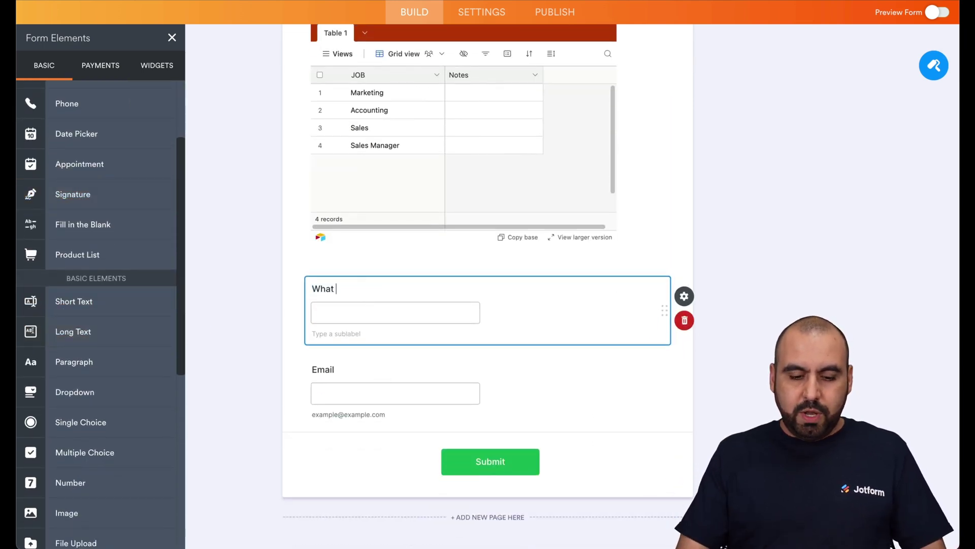
pyautogui.write('hob do you want to apply for from the list?')
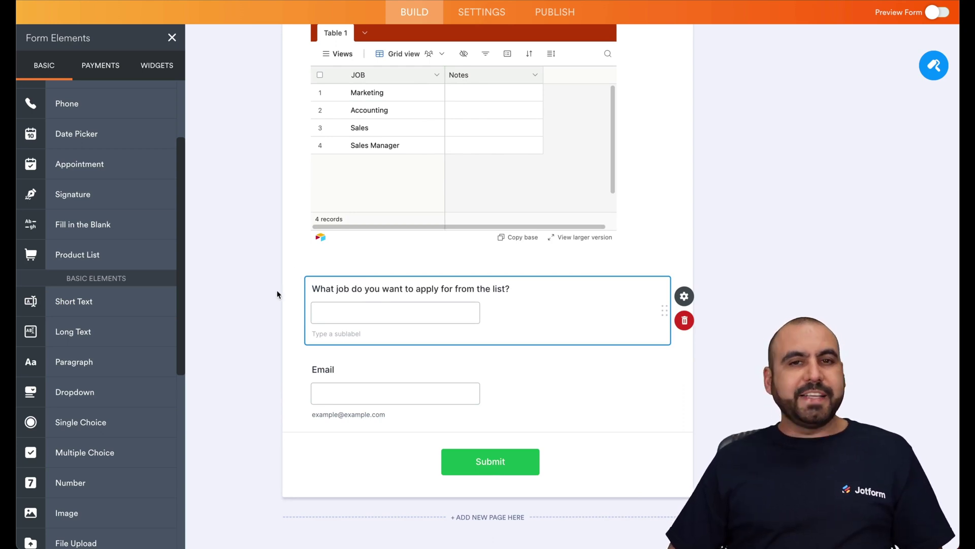
pyautogui.click(809, 166)
pyautogui.scroll(3, 539, 211)
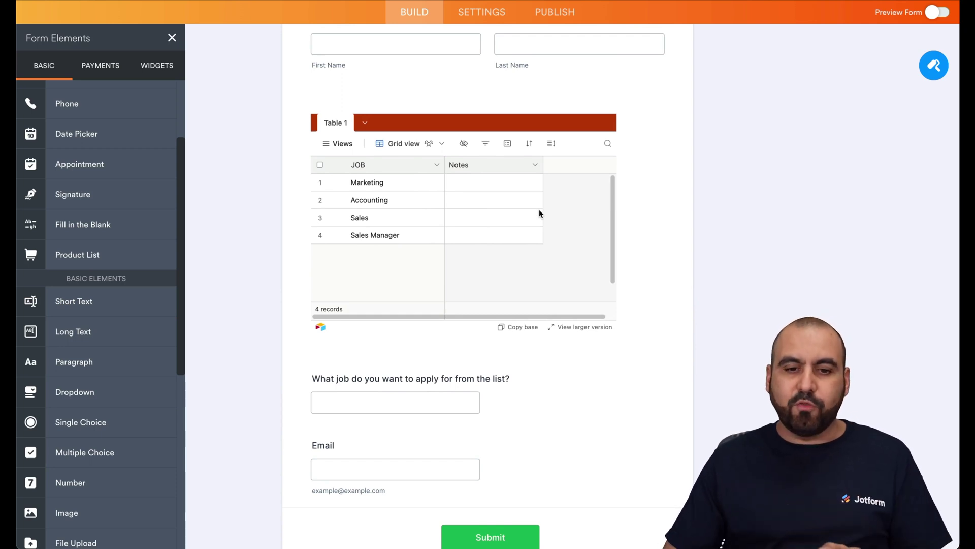
pyautogui.scroll(5, 540, 213)
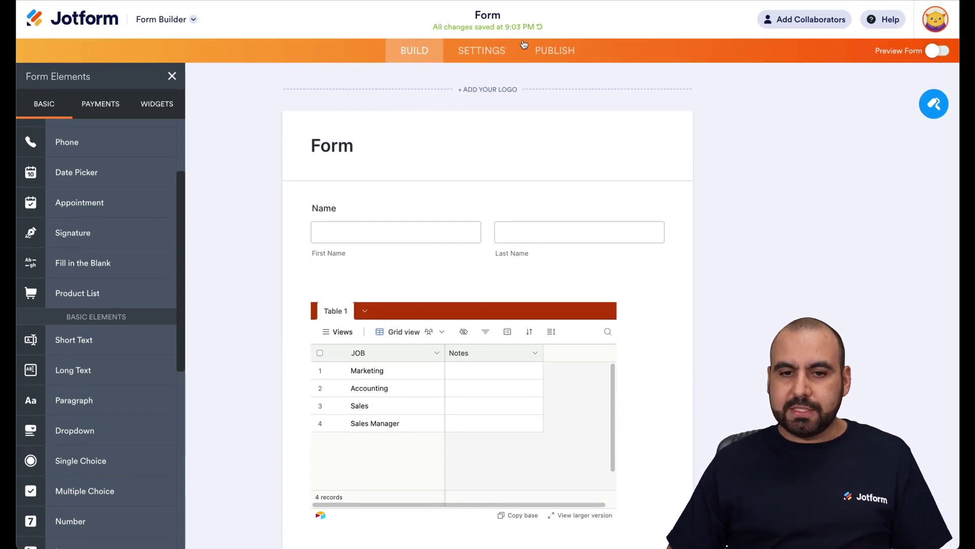
# - Publish the form and open the live version in a new tab
pyautogui.click(556, 50)
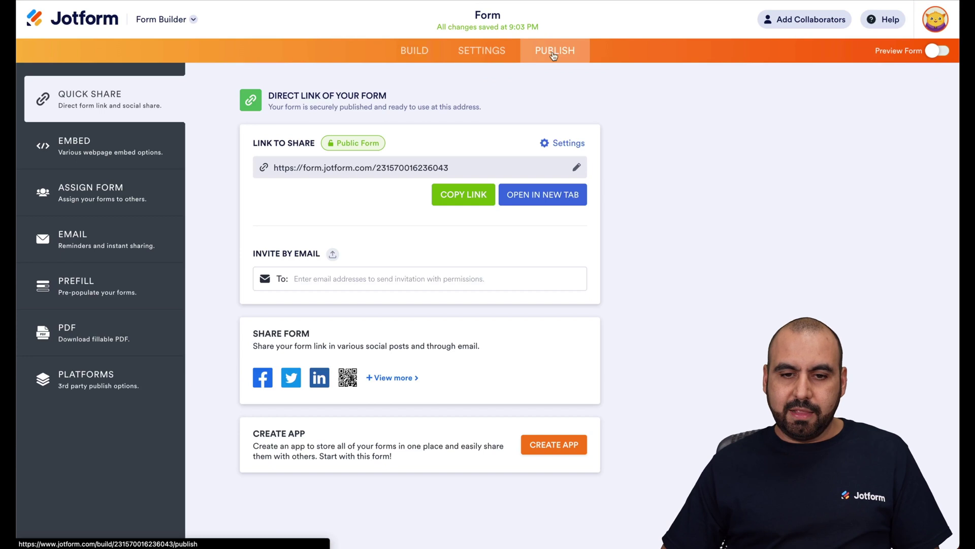
pyautogui.click(531, 202)
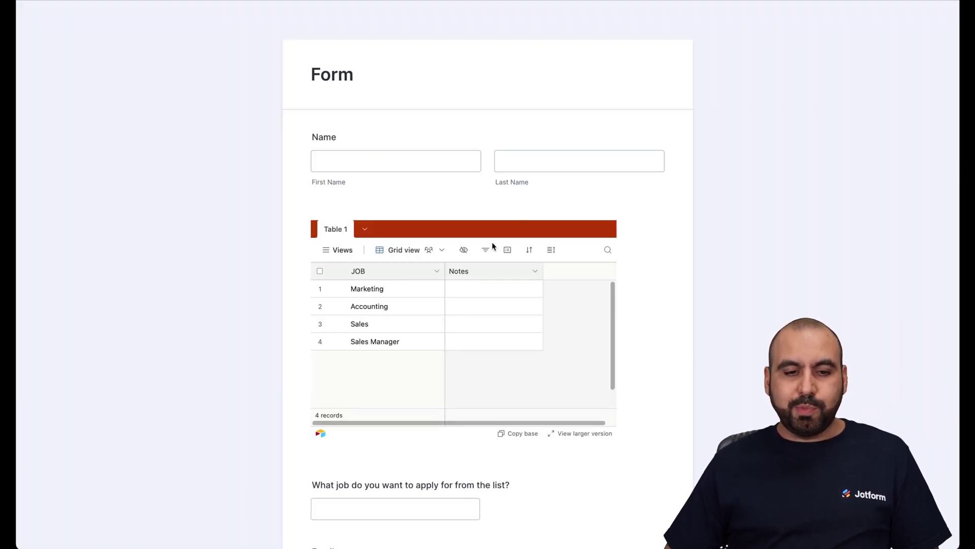
pyautogui.scroll(-1, 439, 365)
pyautogui.scroll(1, 440, 369)
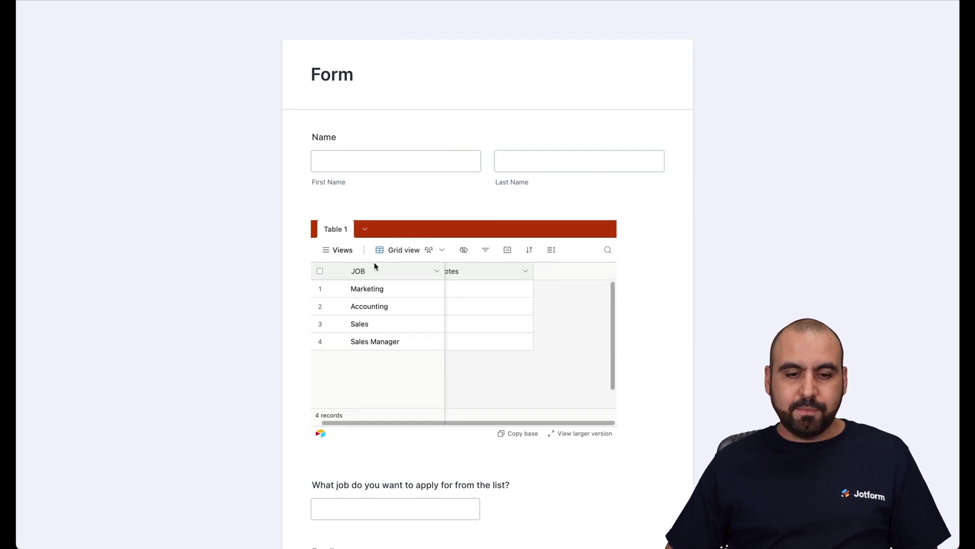
pyautogui.hscroll(1, 376, 357)
pyautogui.scroll(-3, 290, 374)
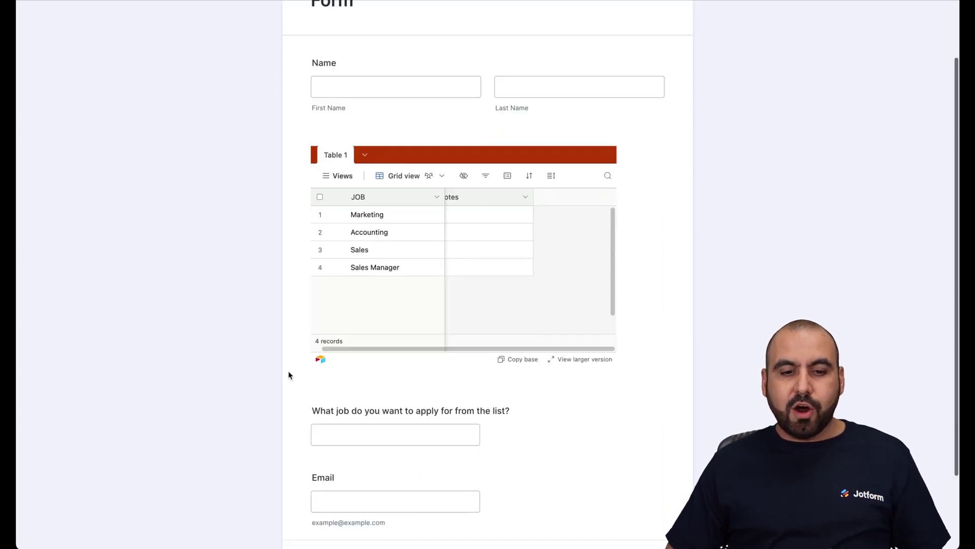
pyautogui.click(394, 370)
# - Enter the applicant's first and last name in the live form
pyautogui.click(367, 30)
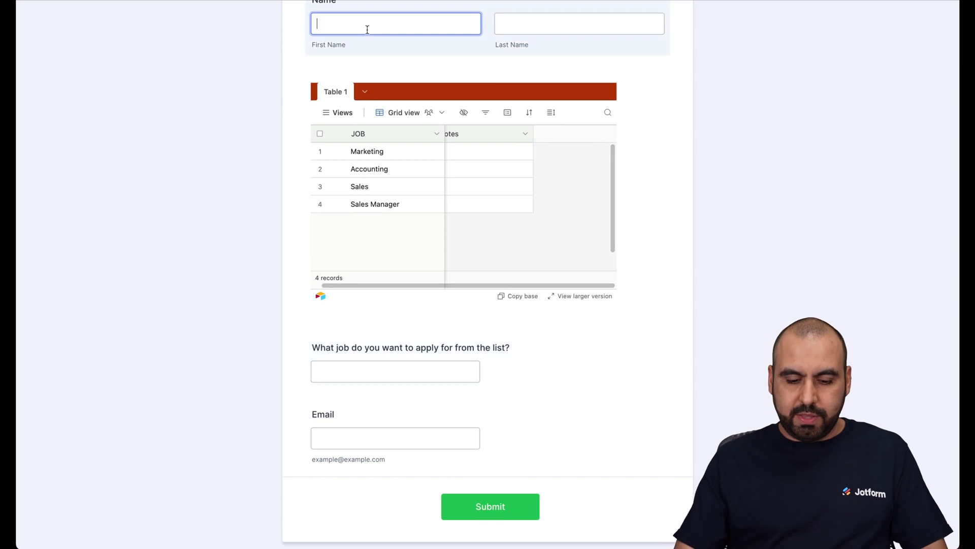
pyautogui.press('Tab')
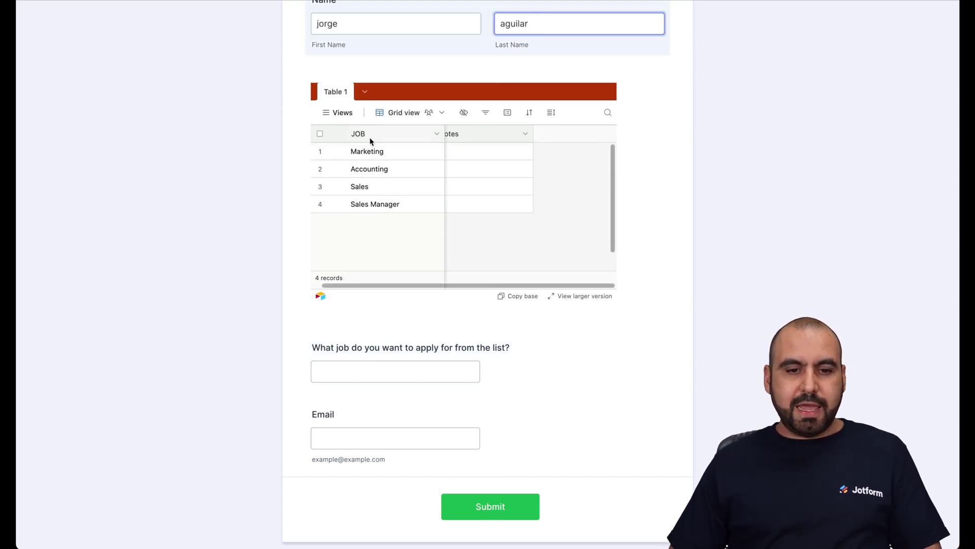
pyautogui.scroll(-2, 425, 245)
pyautogui.scroll(2, 426, 262)
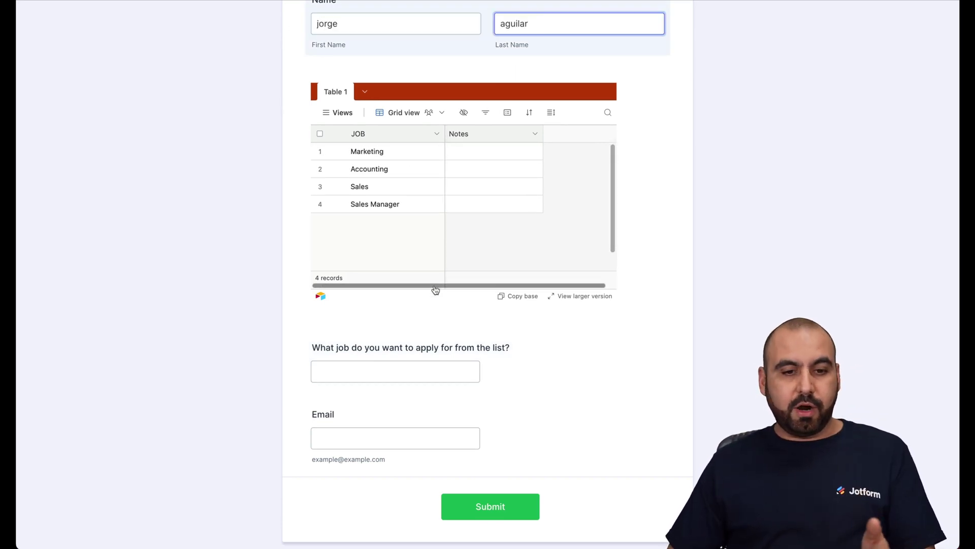
pyautogui.hscroll(-2, 429, 279)
pyautogui.scroll(-1, 442, 295)
# - Answer Marketing for the job question and type a test email address
pyautogui.click(405, 335)
pyautogui.write('Marketing')
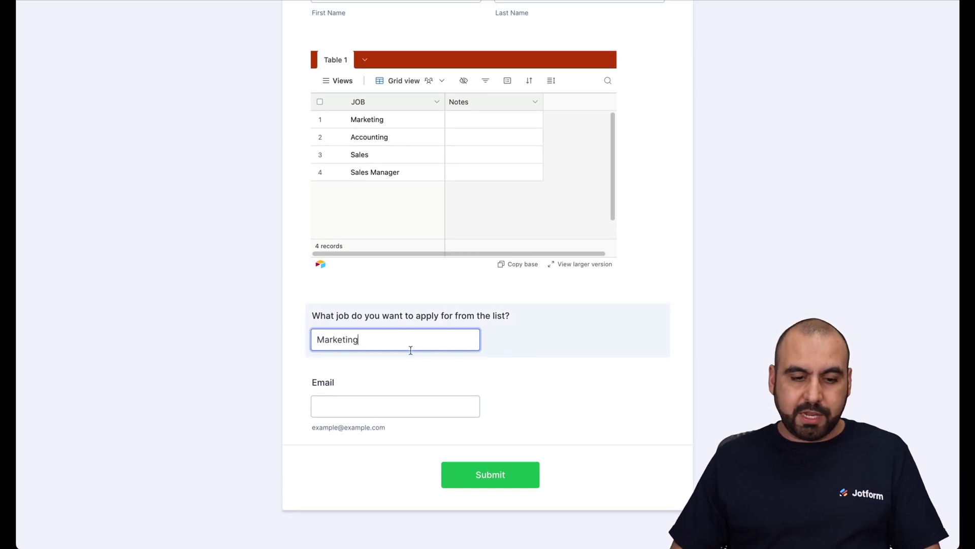
pyautogui.click(410, 411)
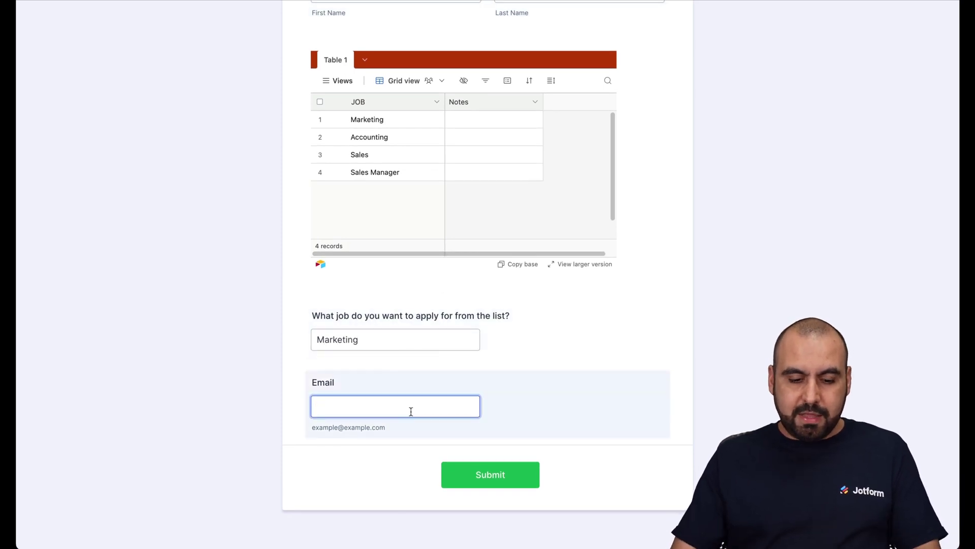
pyautogui.write('test@tes')
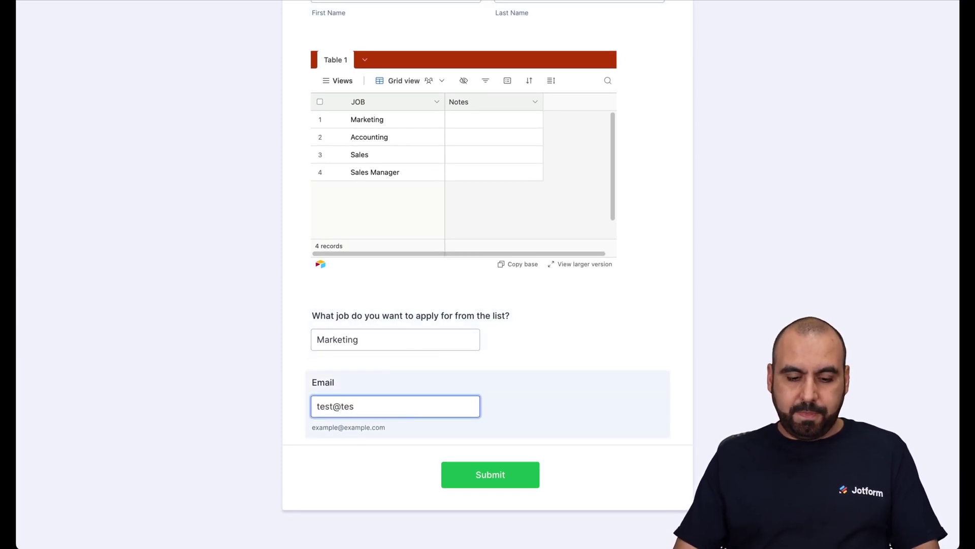
pyautogui.write('t.com')
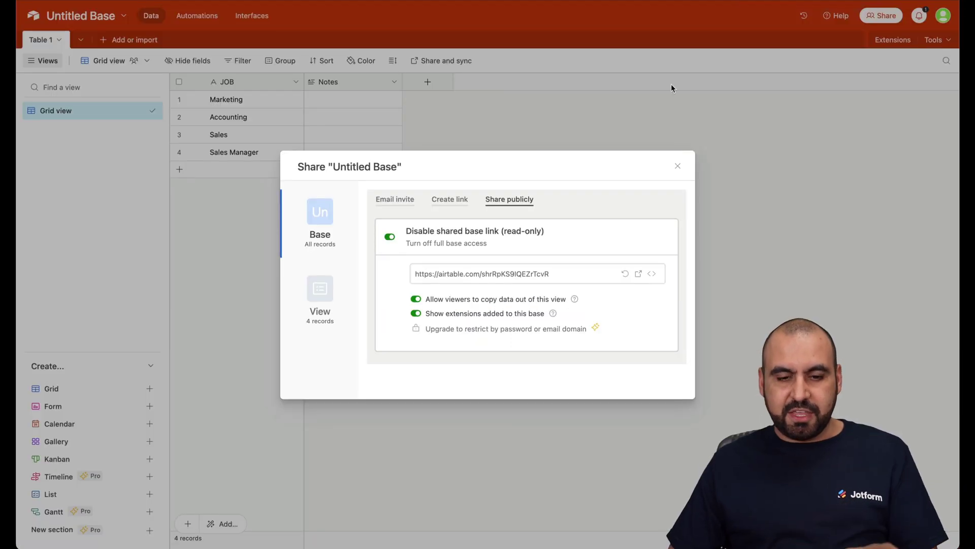
# - Select rows 3 and 4 in Airtable and delete their Sales and Sales Manager values
pyautogui.click(678, 163)
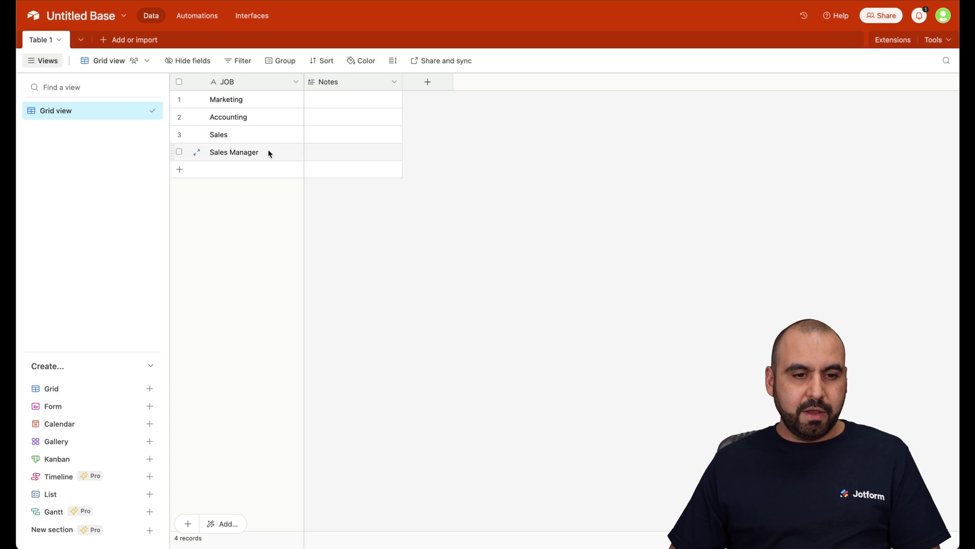
pyautogui.click(179, 152)
pyautogui.click(179, 134)
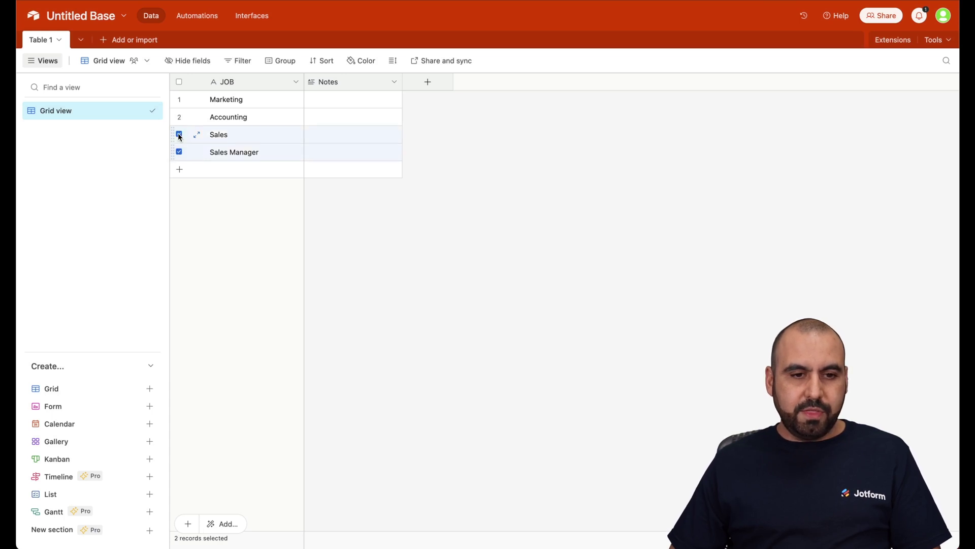
pyautogui.press('Delete')
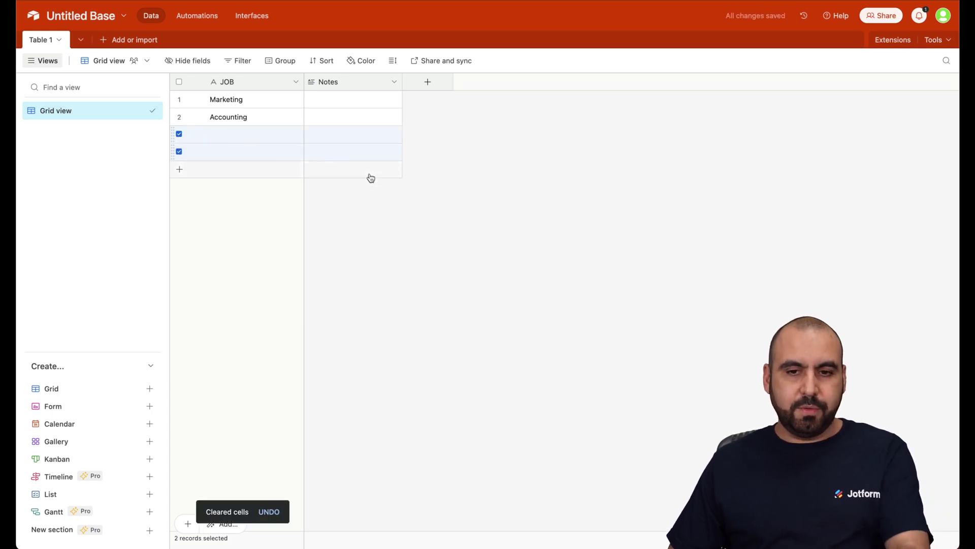
pyautogui.click(370, 179)
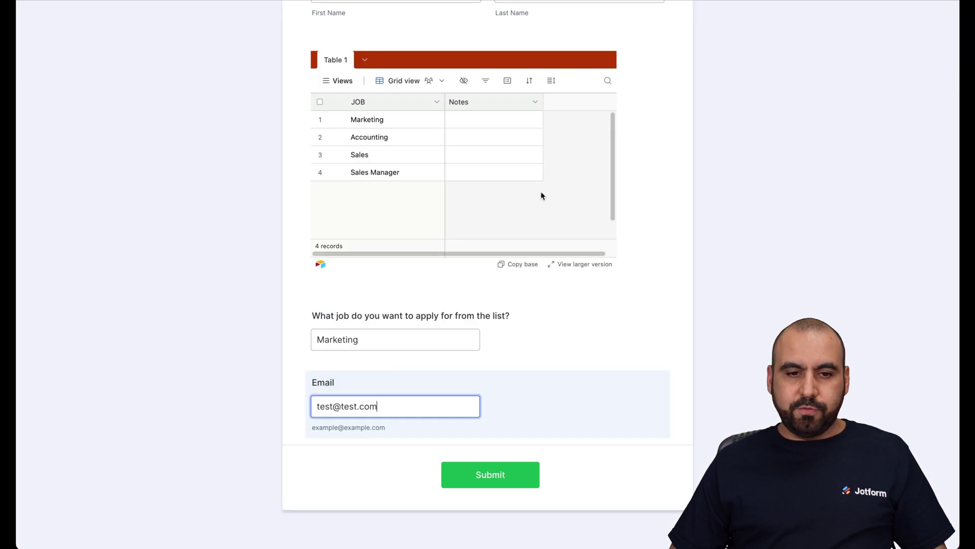
pyautogui.scroll(5, 102, 31)
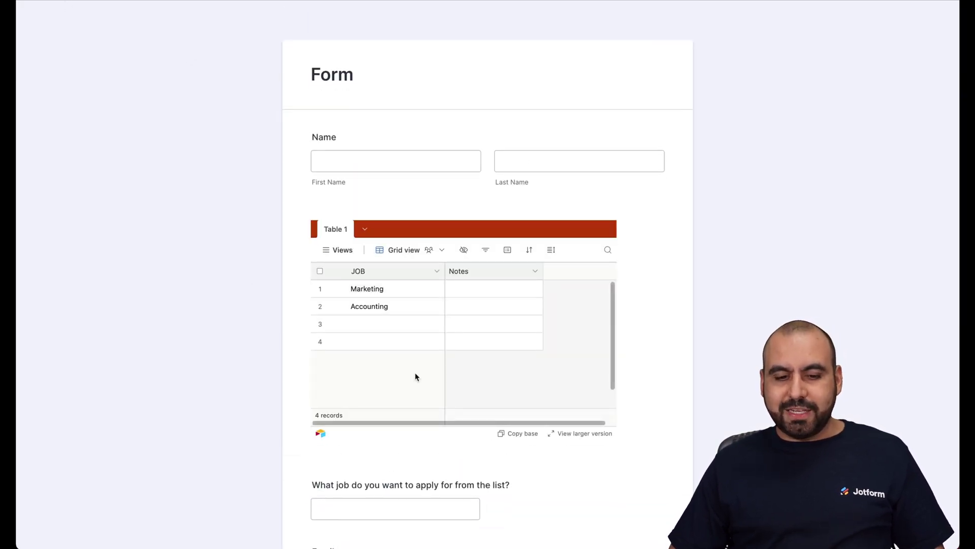
# - Scroll through the refreshed form's embedded table to confirm rows 3 and 4 are blank
pyautogui.scroll(-1, 416, 375)
pyautogui.scroll(-2, 448, 451)
pyautogui.scroll(1, 447, 450)
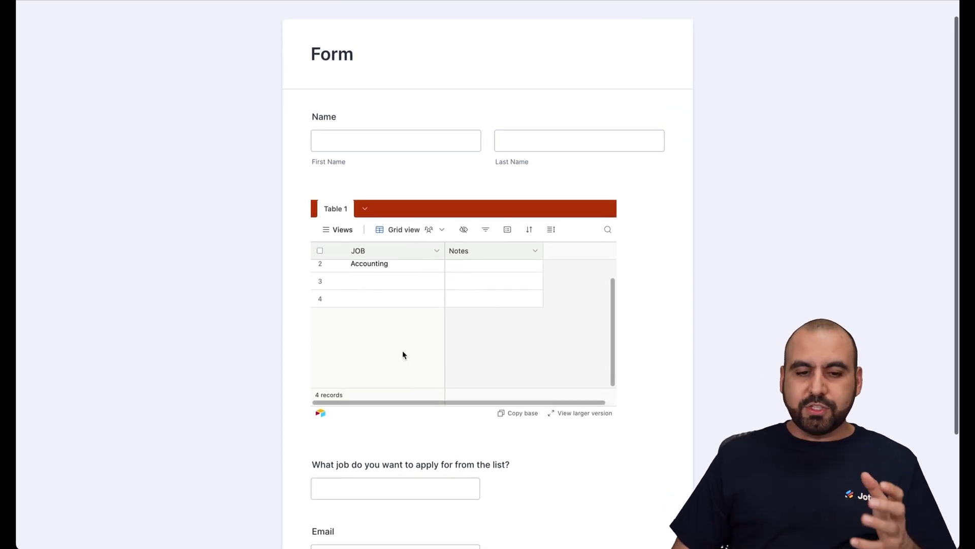
pyautogui.scroll(1, 403, 351)
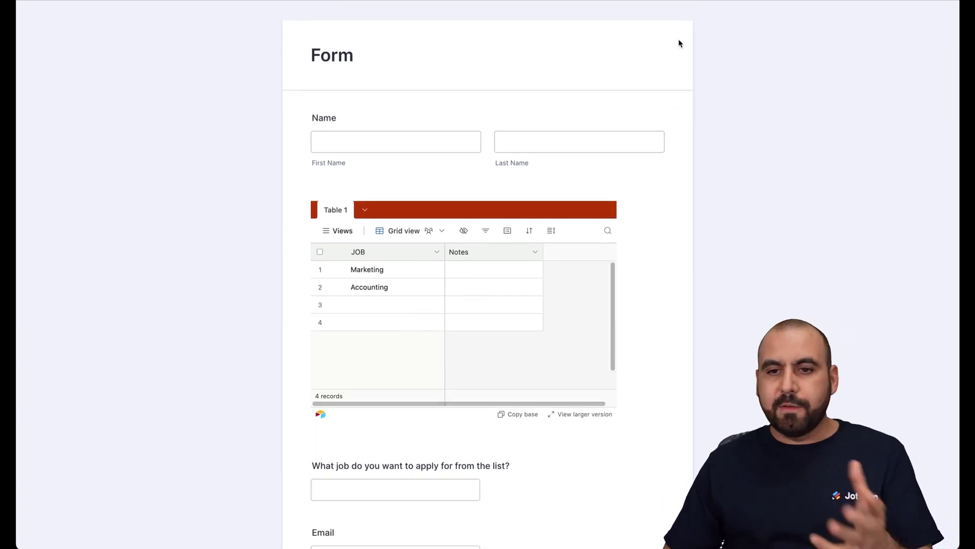